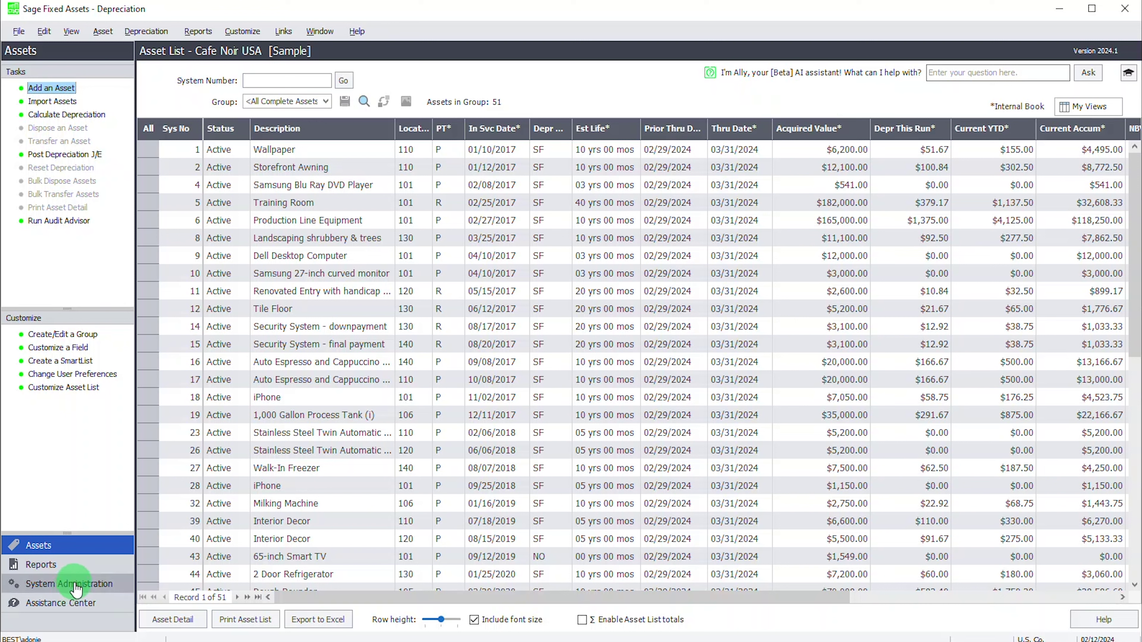
Read the Assistance Center help on options for creating assets, browse its Index, then close it
click(74, 611)
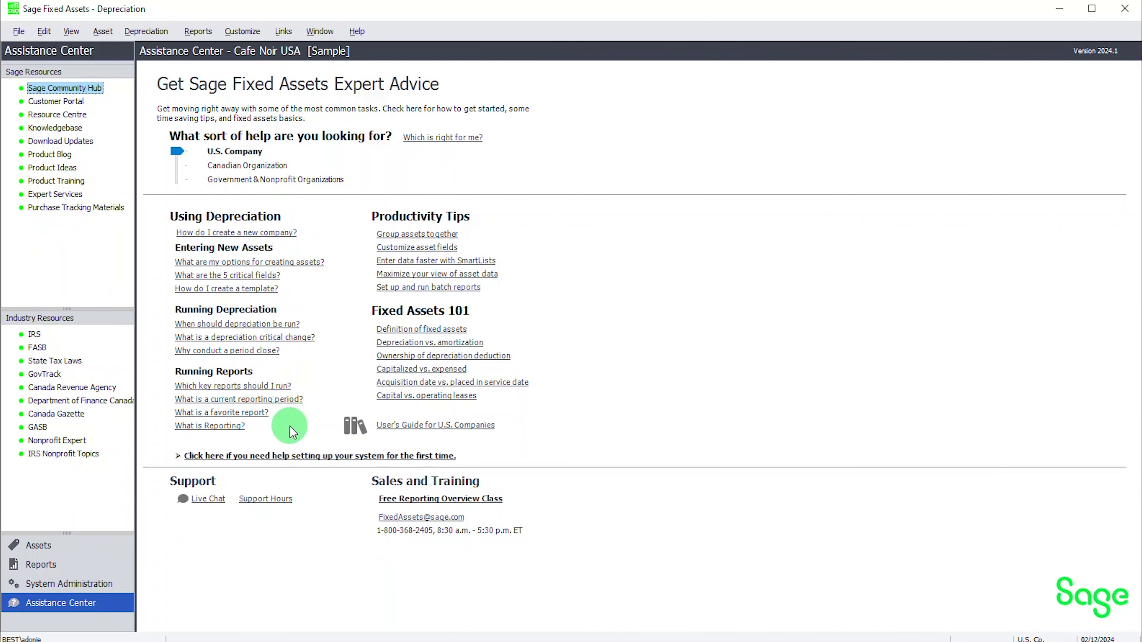
click(241, 265)
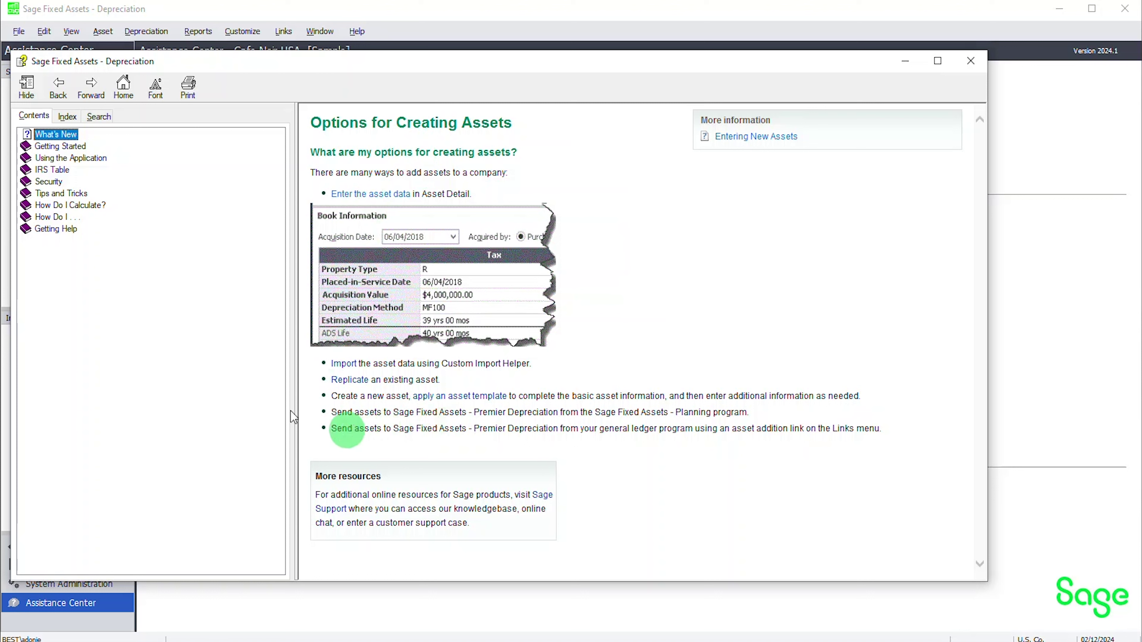
click(68, 116)
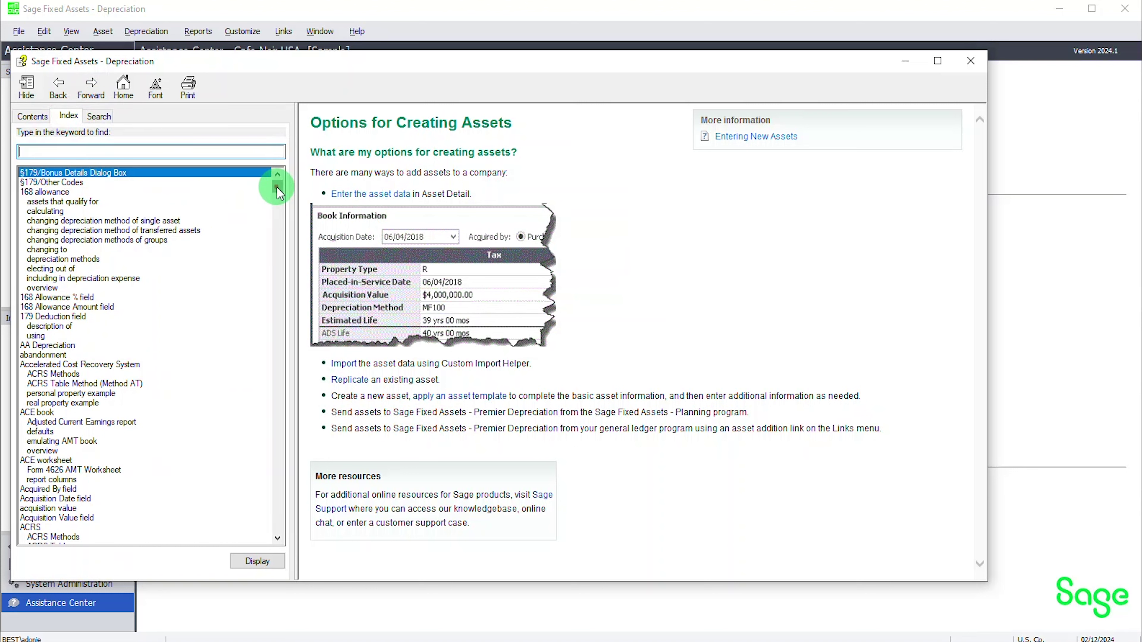
drag(276, 187, 275, 459)
click(971, 61)
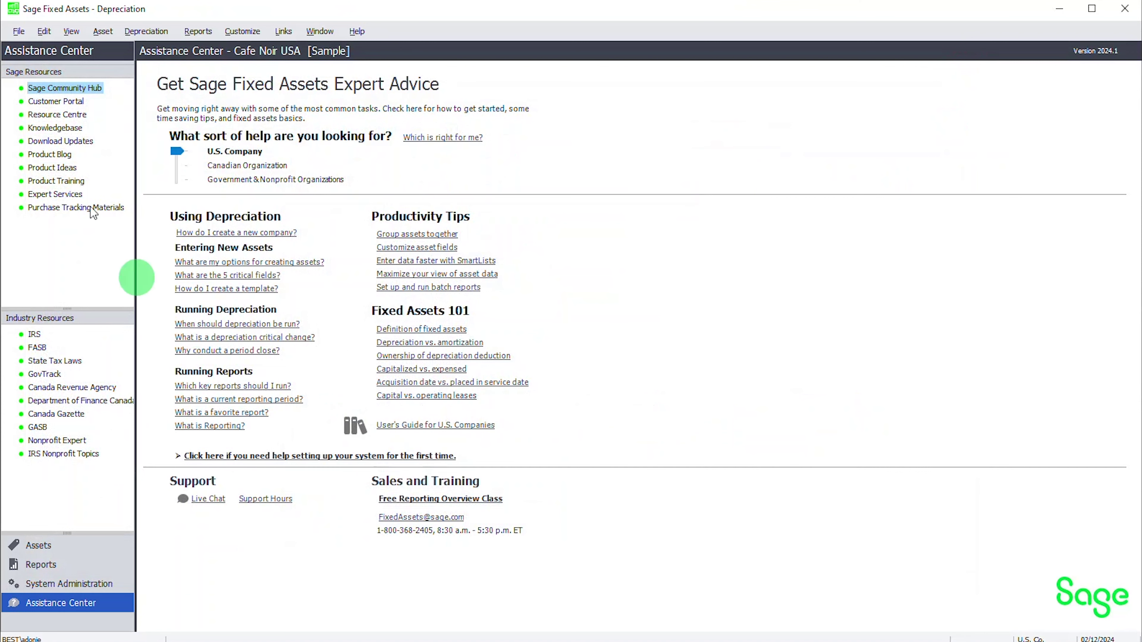
Return to the Cafe Noir USA asset list of all 51 assets
click(40, 546)
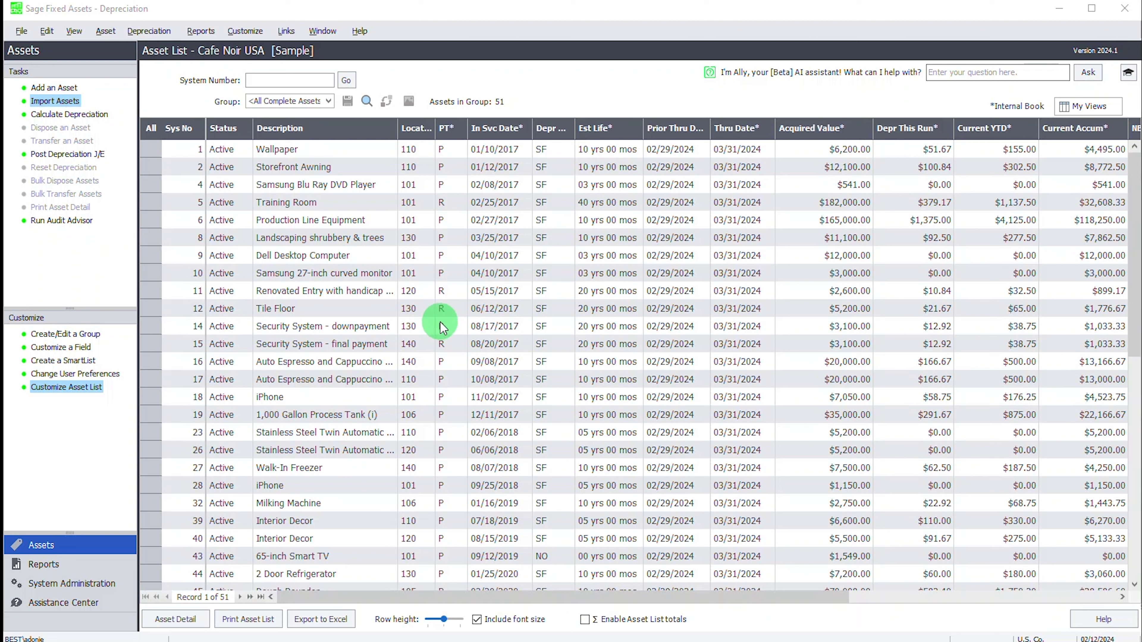
Filter the asset list to the Store #1 group, showing 15 assets
click(328, 100)
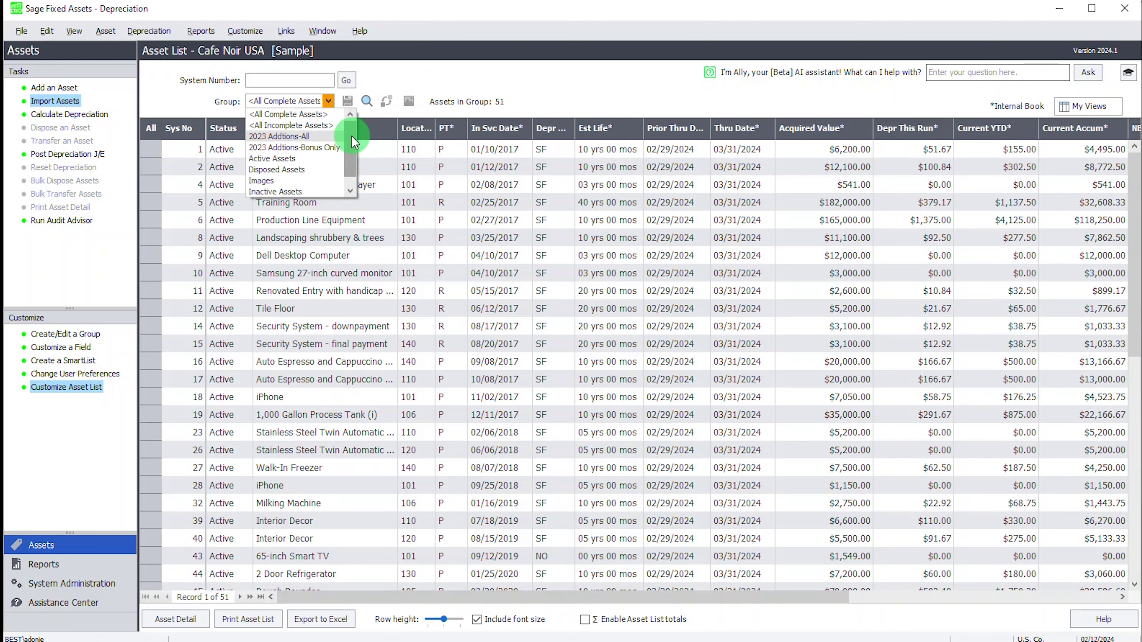
drag(350, 135, 347, 159)
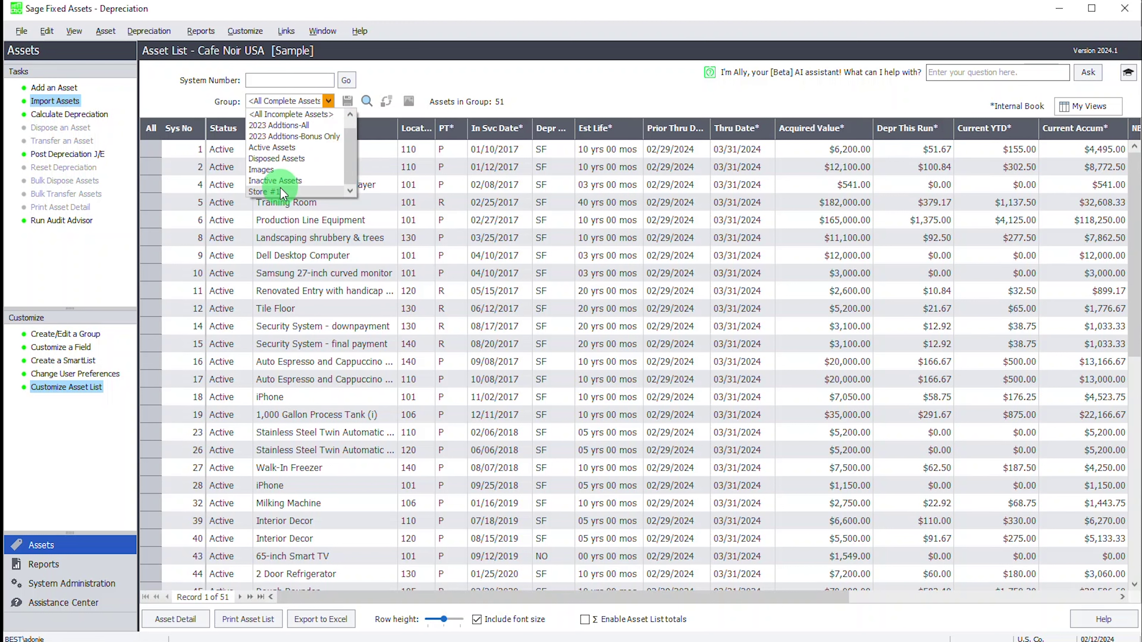
click(269, 191)
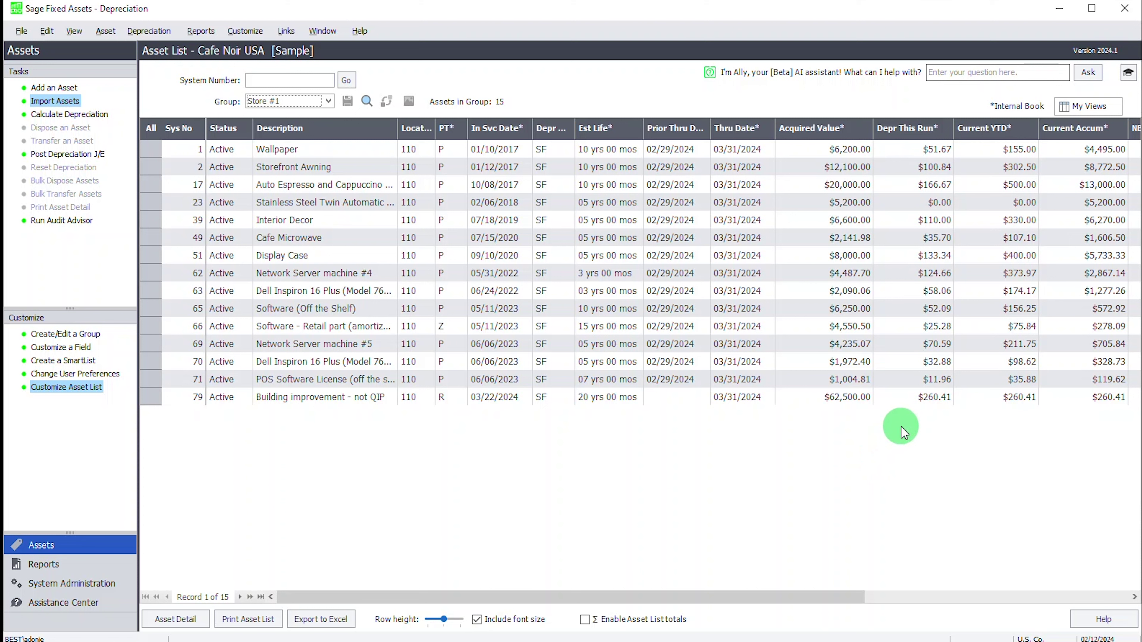
click(955, 71)
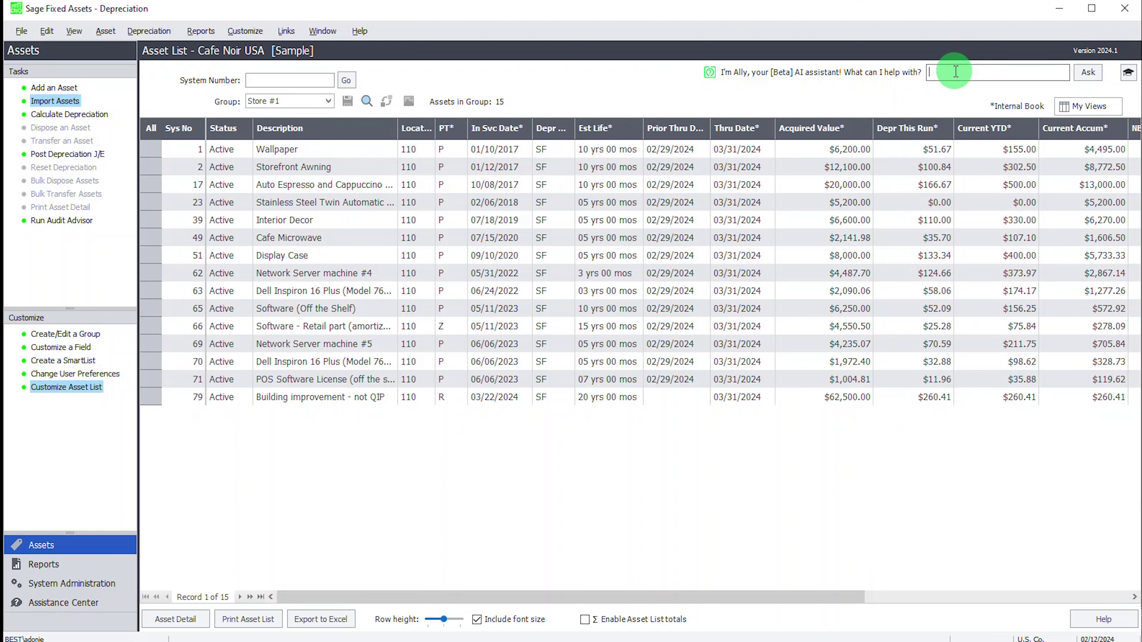
Ask Ally 'Can I get totals on the Asset List?' and dismiss its chat window
text(Can I get totals on the Asset List?)
key(Return)
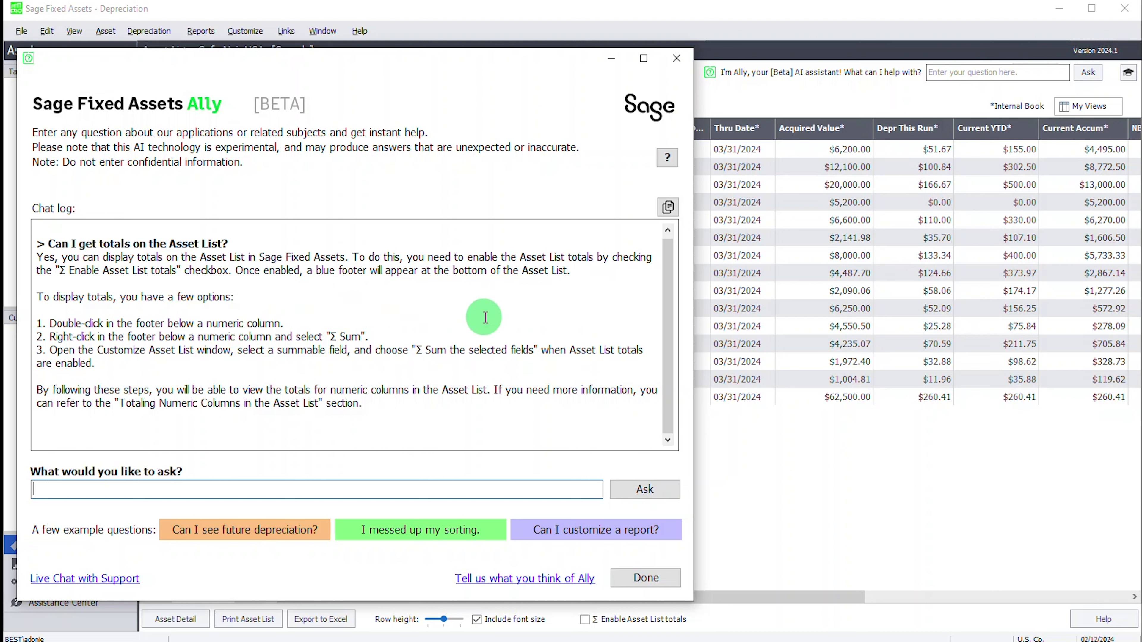
click(841, 471)
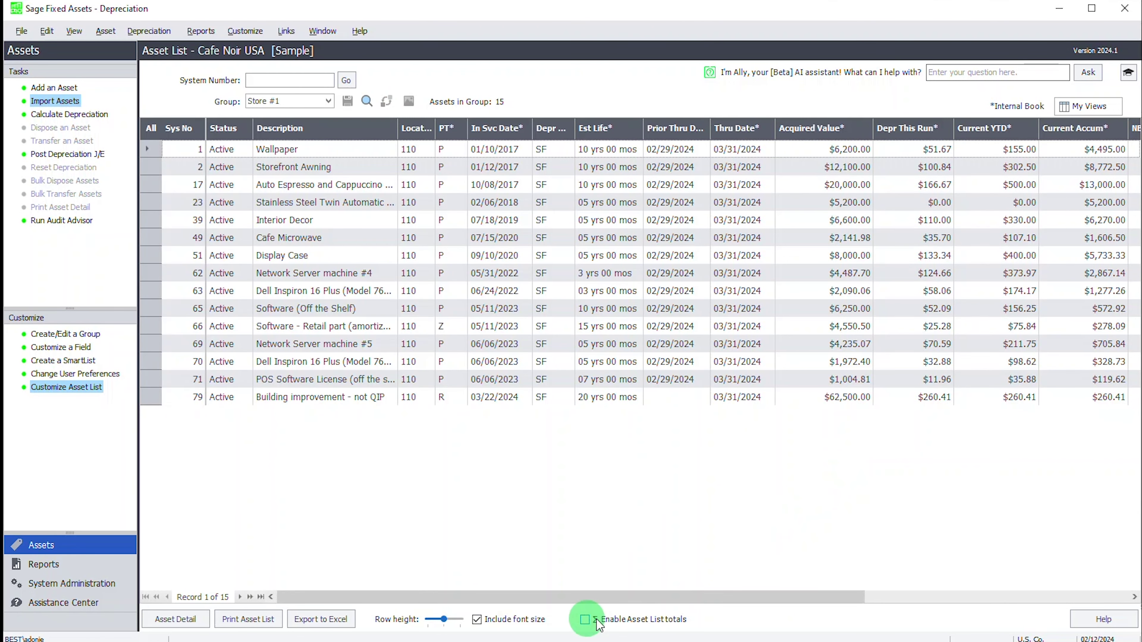
Enable Asset List totals and toggle the Acquired Value footer total back on ($147,332.52)
click(585, 619)
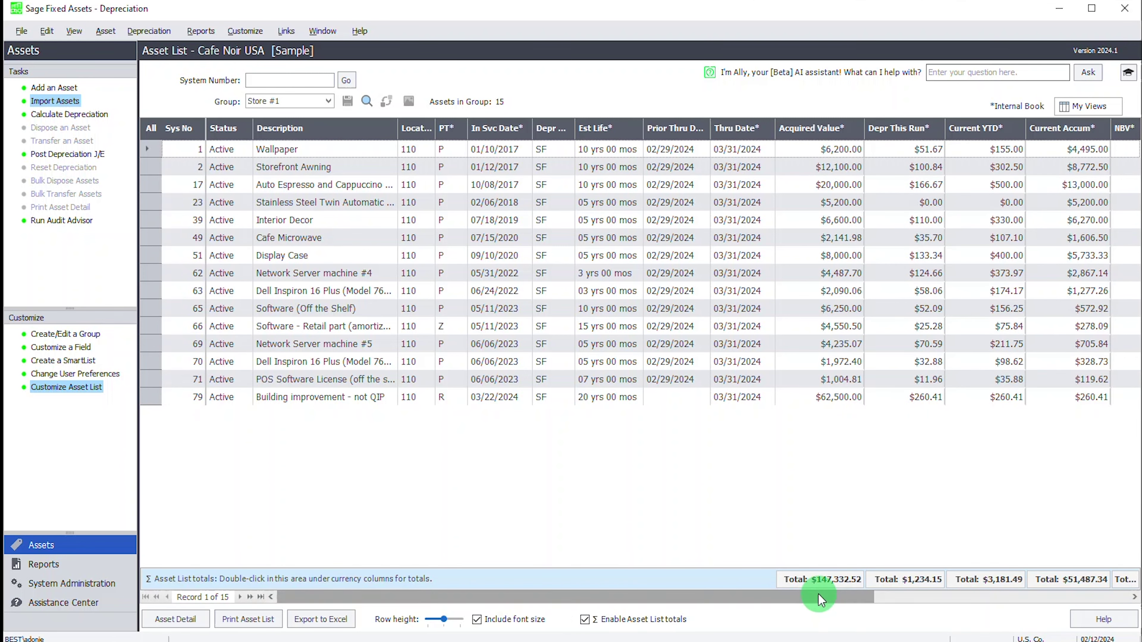
drag(868, 600, 763, 586)
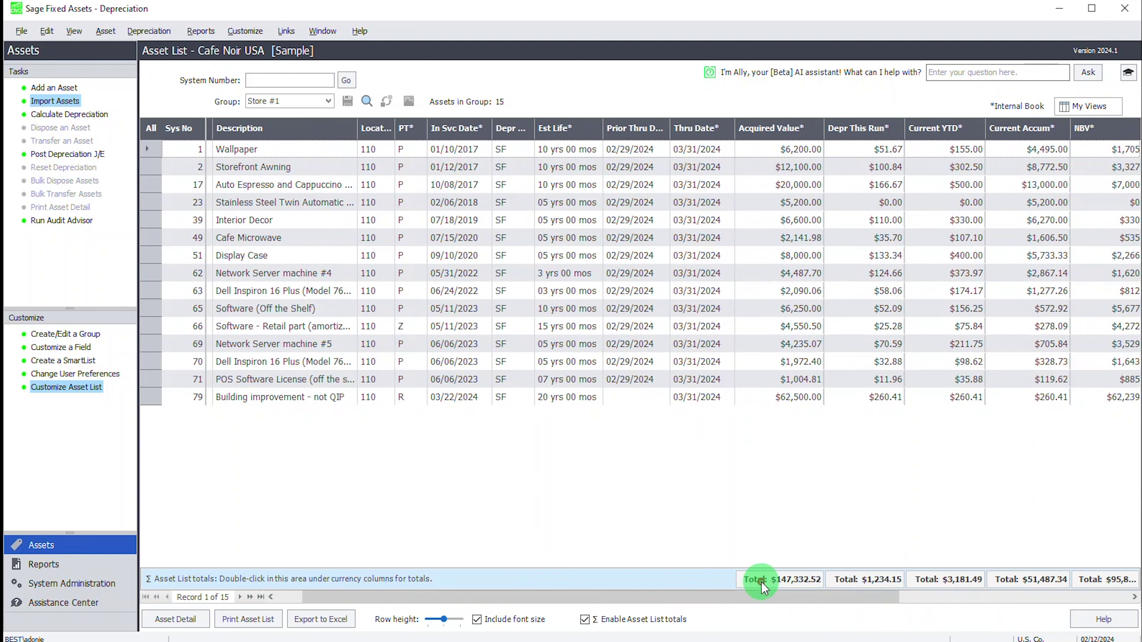
double_click(763, 586)
double_click(763, 580)
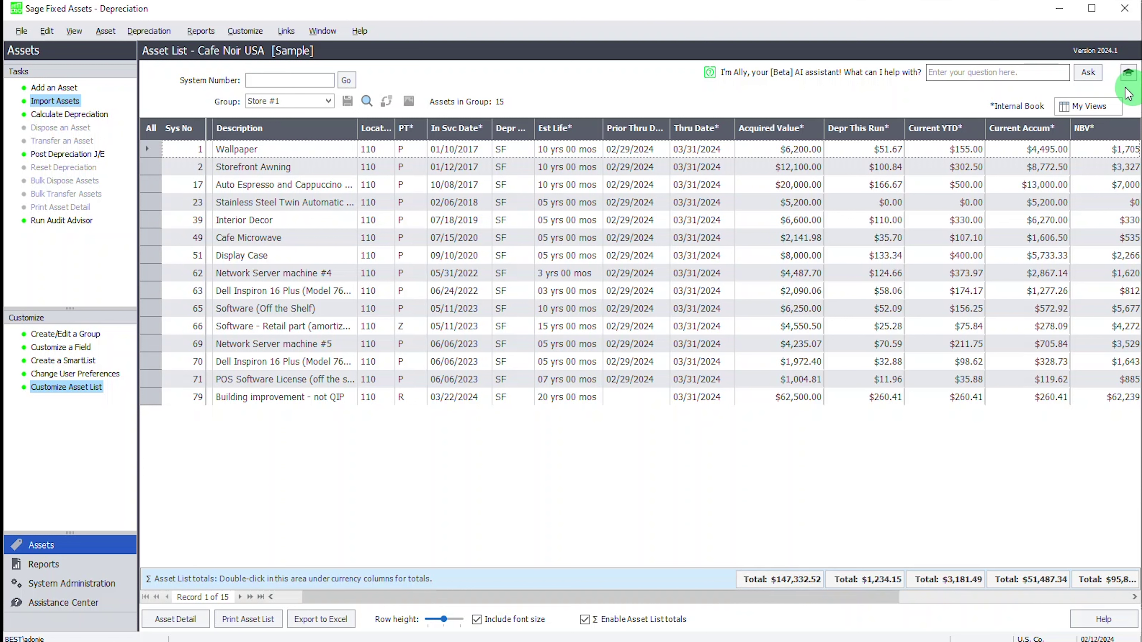
click(1090, 74)
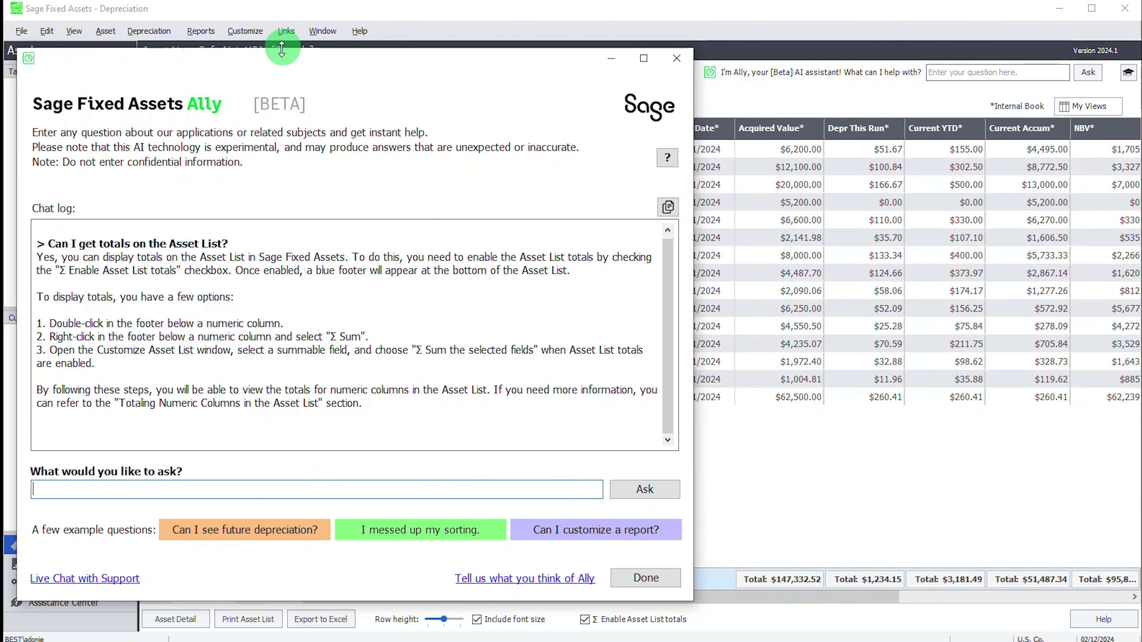
Move the Ally window right and ask the example question 'Can I customize a report?'
drag(275, 64, 444, 51)
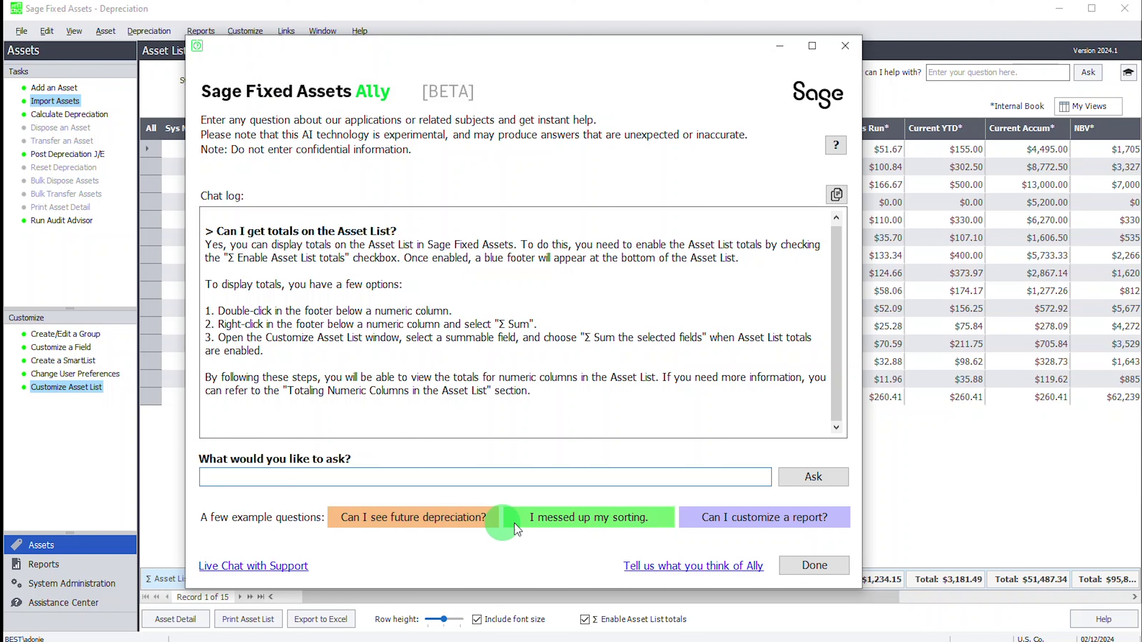
click(726, 519)
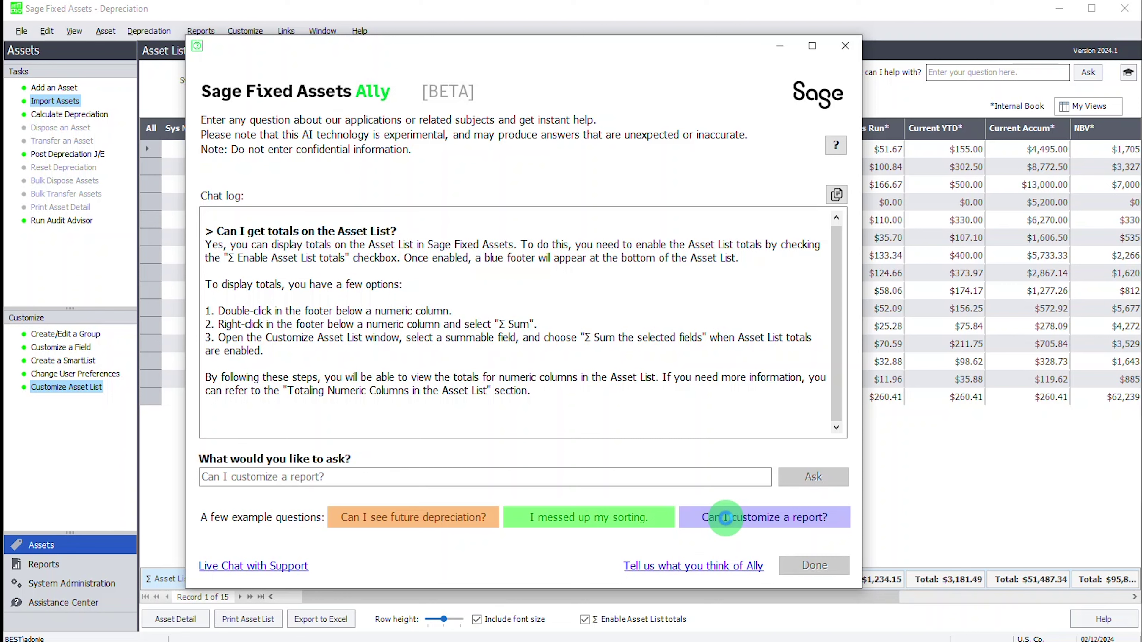
scroll(592, 377, up, 3)
scroll(593, 375, down, 3)
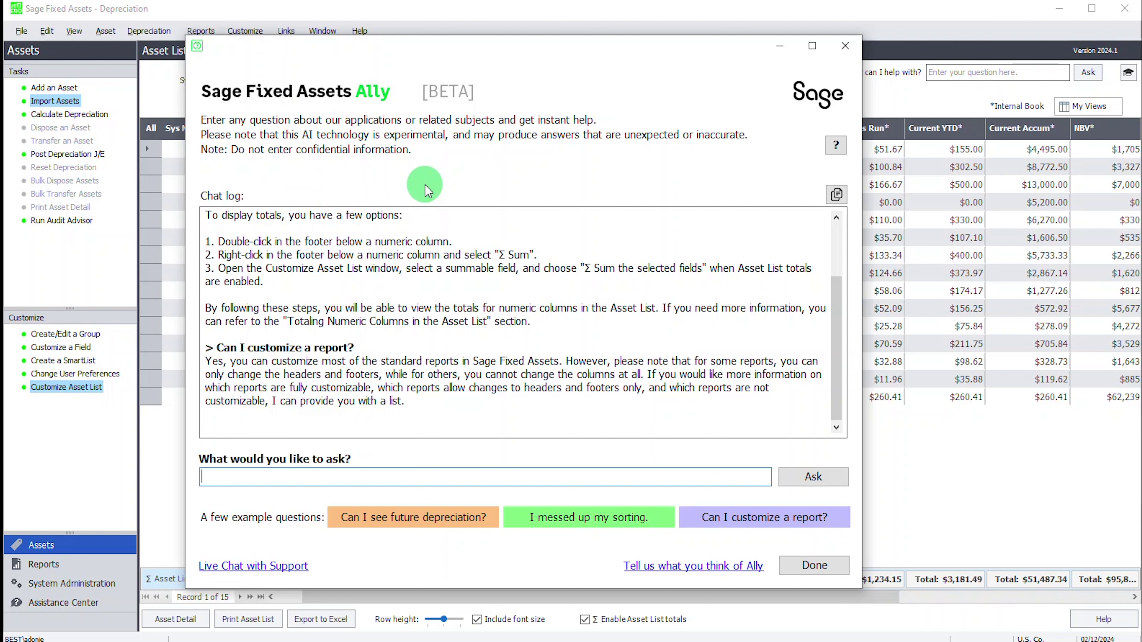
click(837, 148)
Close Ally's help FAQ and copy the Ally chat log to the clipboard
scroll(574, 370, down, 1)
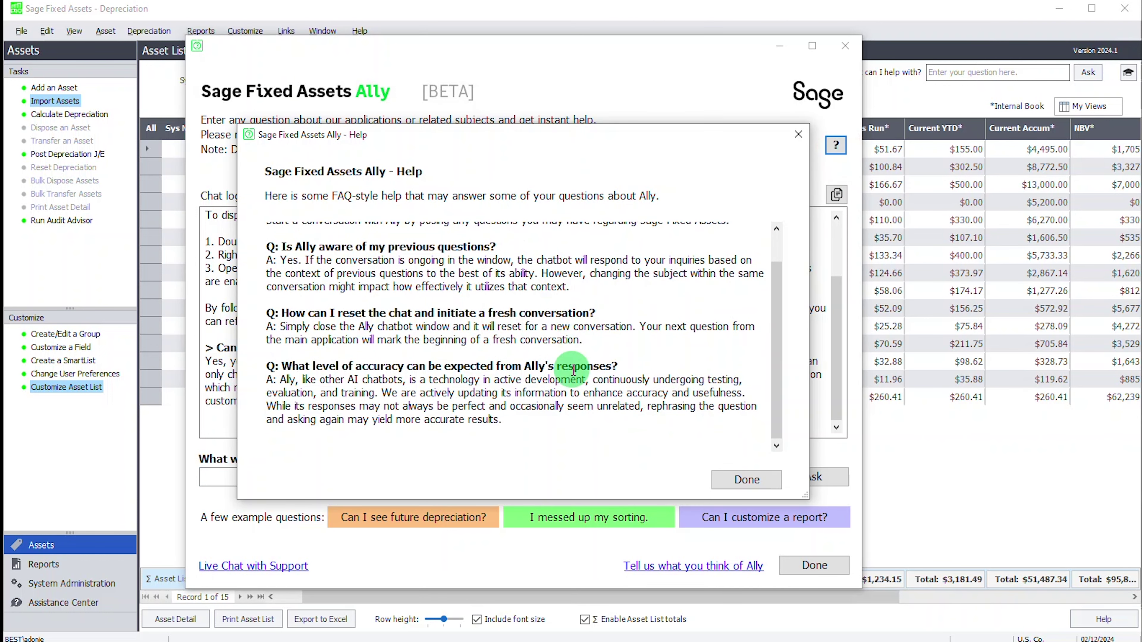
scroll(574, 370, up, 1)
click(798, 134)
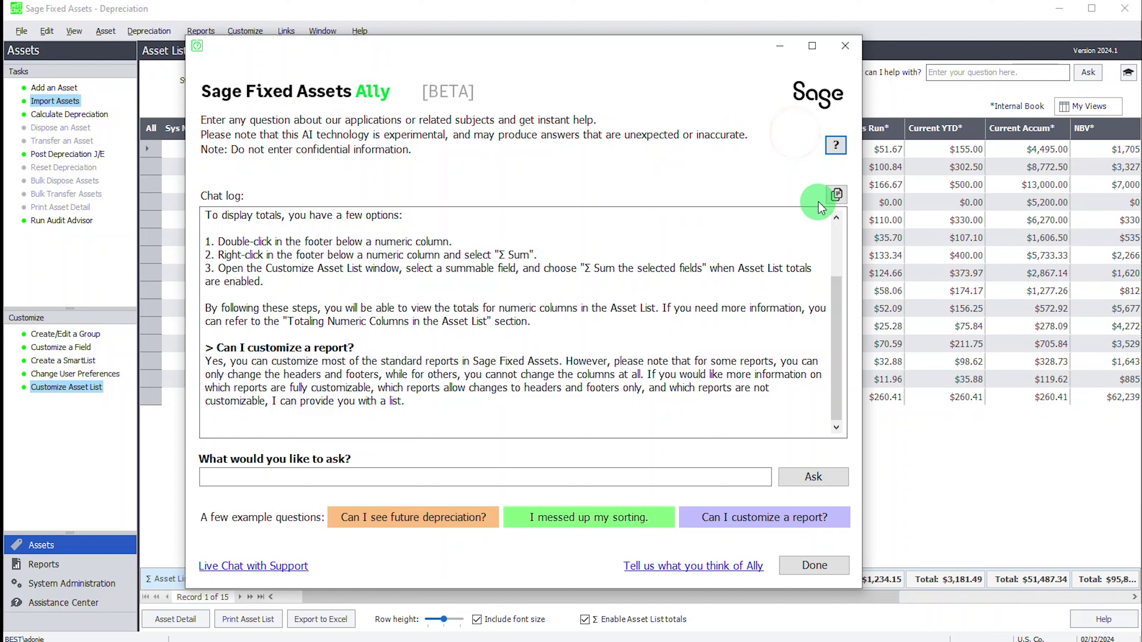
click(837, 196)
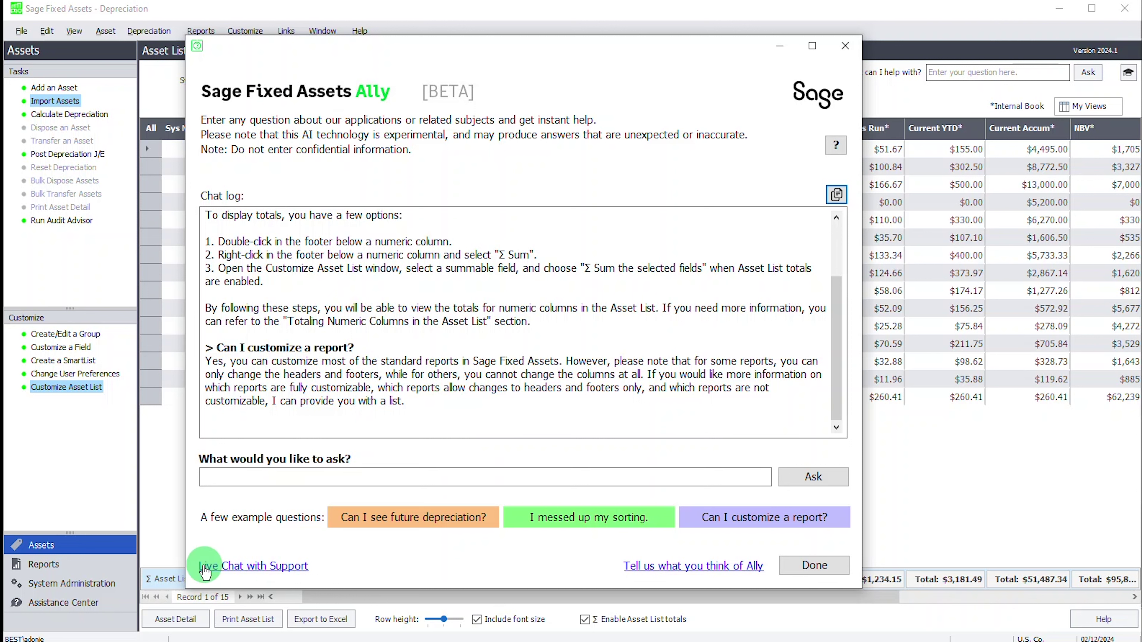
Start a live support chat, choosing Fixed Assets Product Support and then 'I have another issue'
click(299, 566)
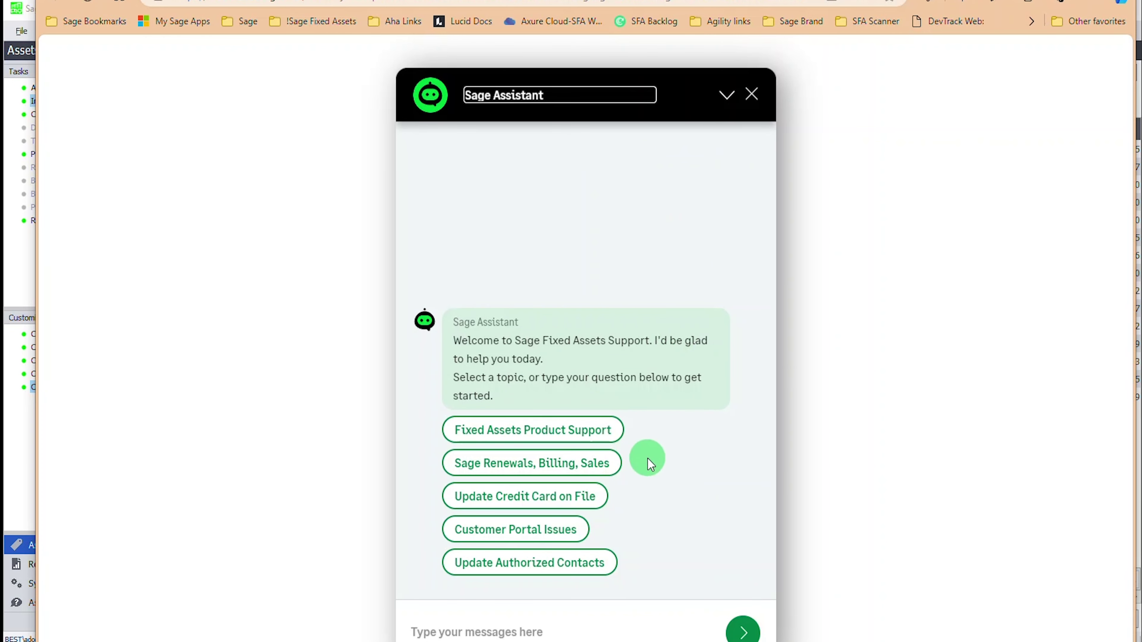
click(576, 431)
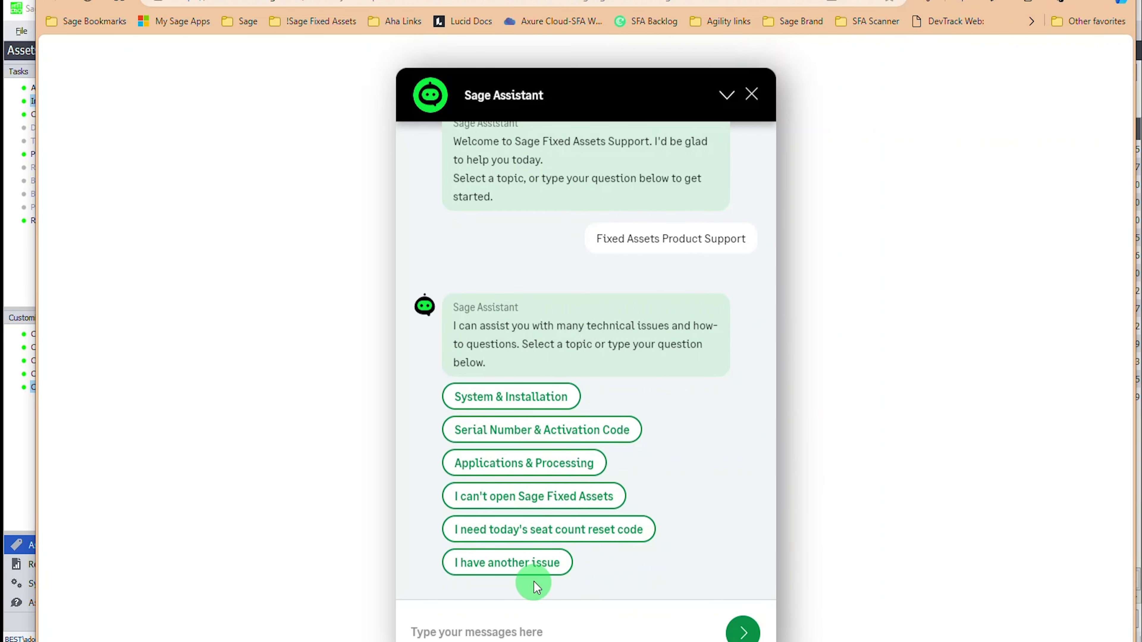
click(535, 570)
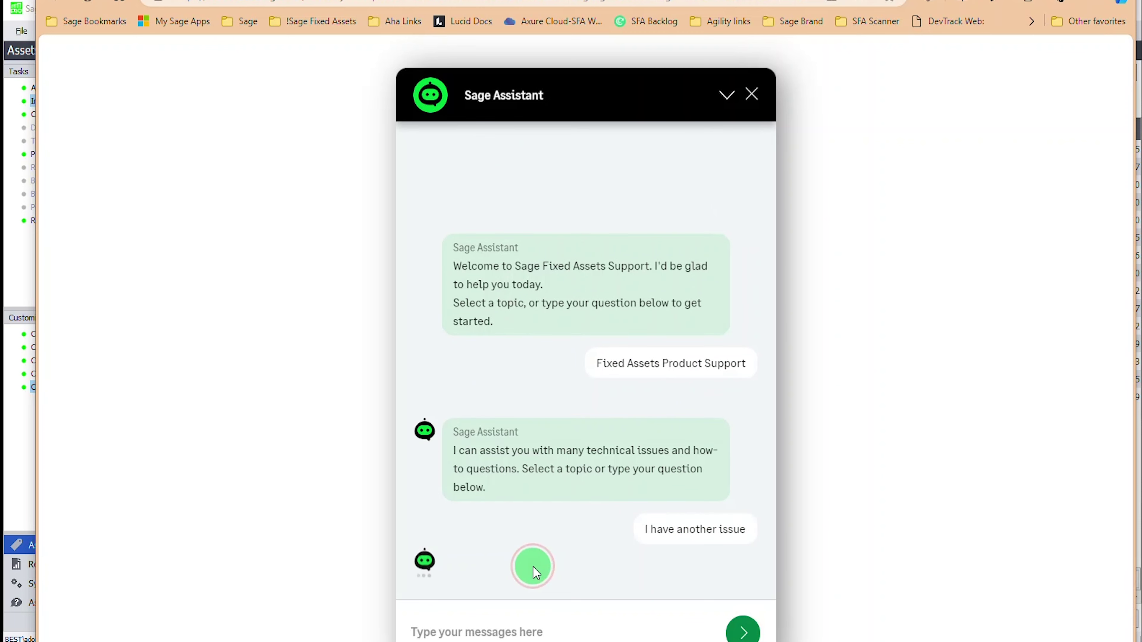